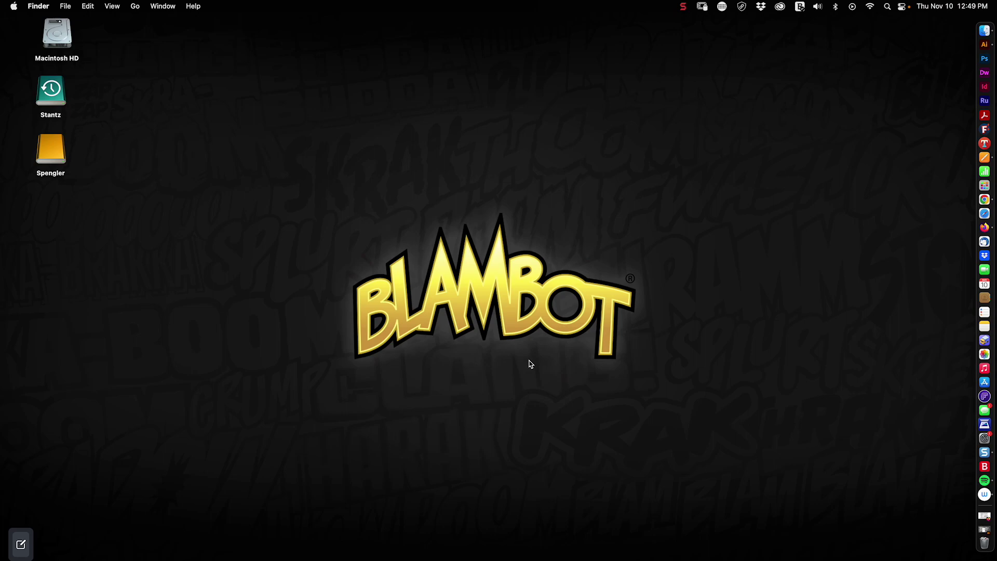
Step: Switch from the Firefox tips page to the Illustrator lettering document and zoom into the three speaker balloons
left_click(981, 228)
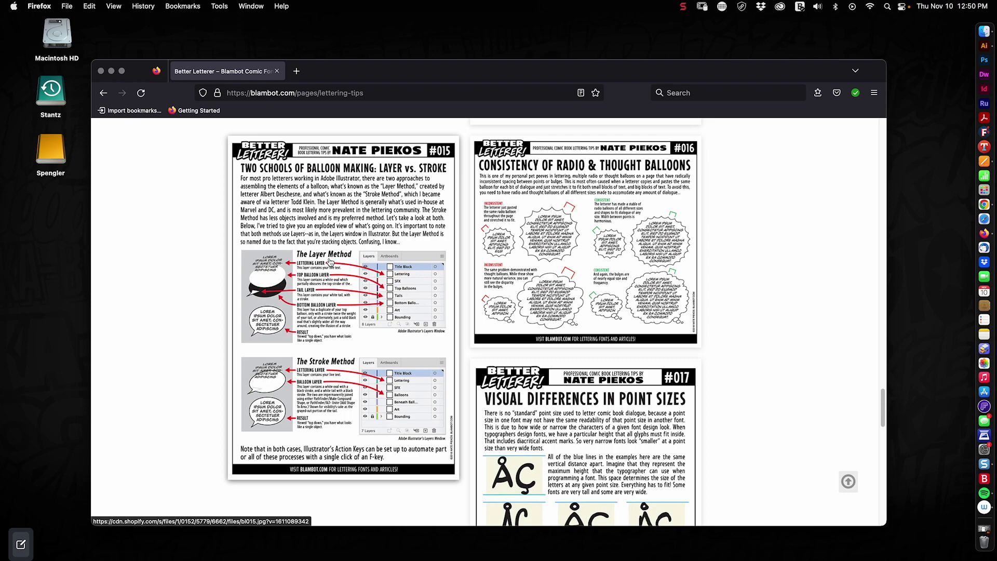
left_click(111, 72)
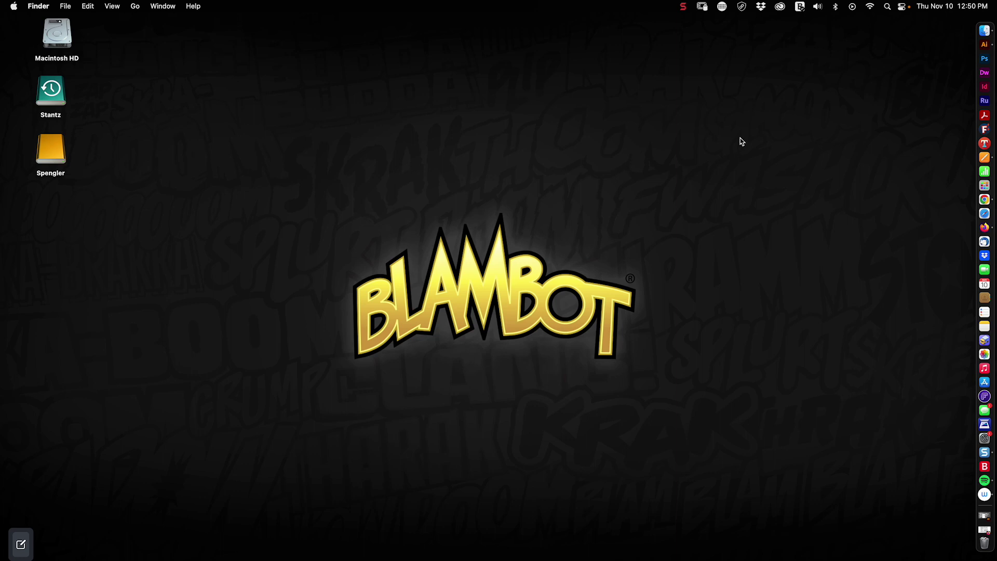
left_click(981, 46)
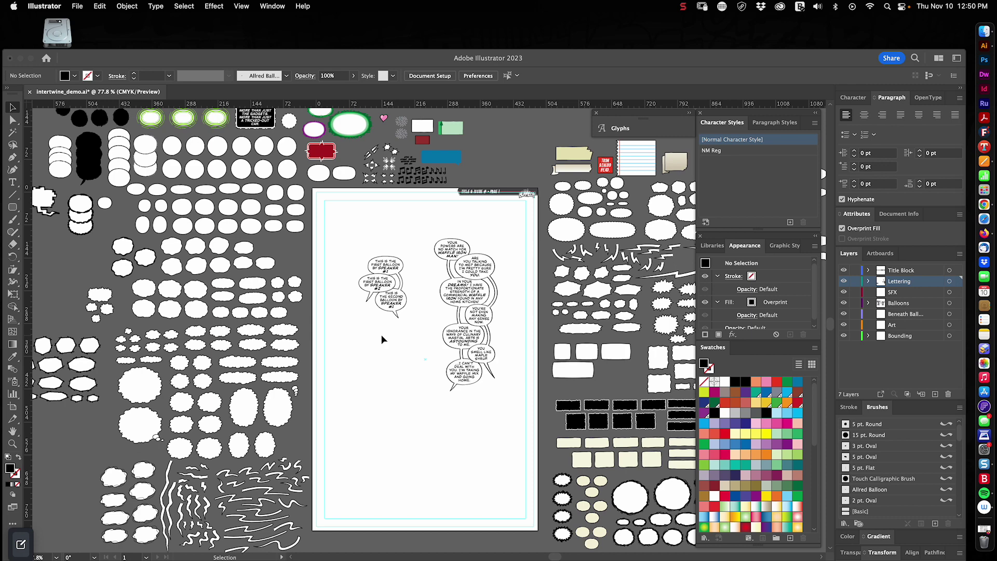
key("z")
left_click_drag(373, 285, 516, 253)
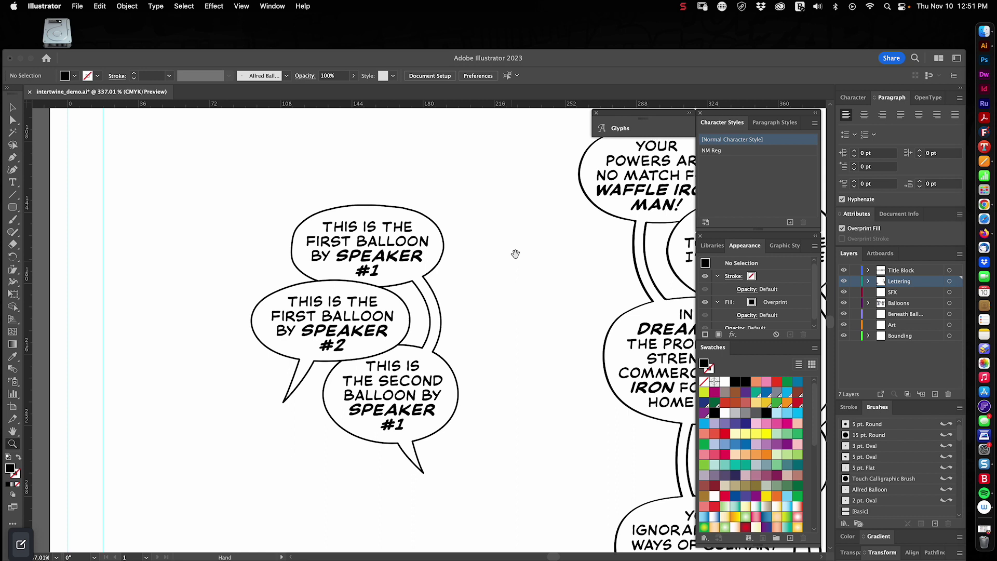
key("v")
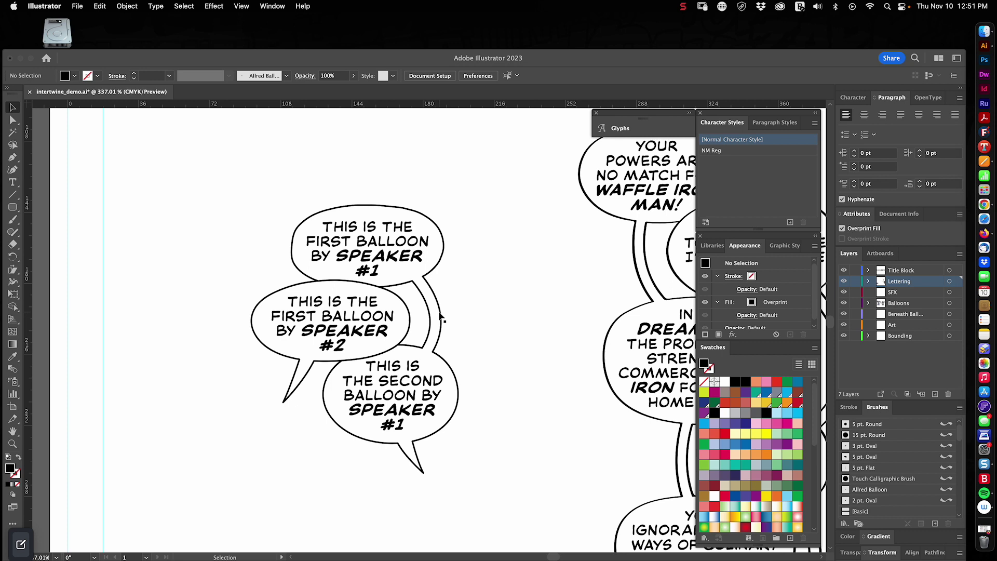
Step: Deselect the balloons and lock the Lettering layer in the Layers panel
left_click(441, 318)
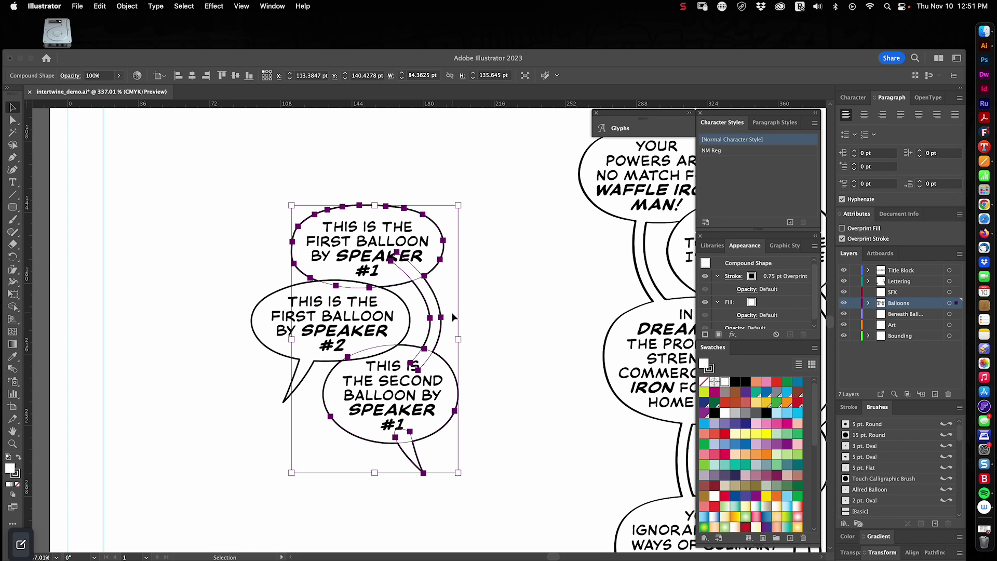
left_click(249, 400)
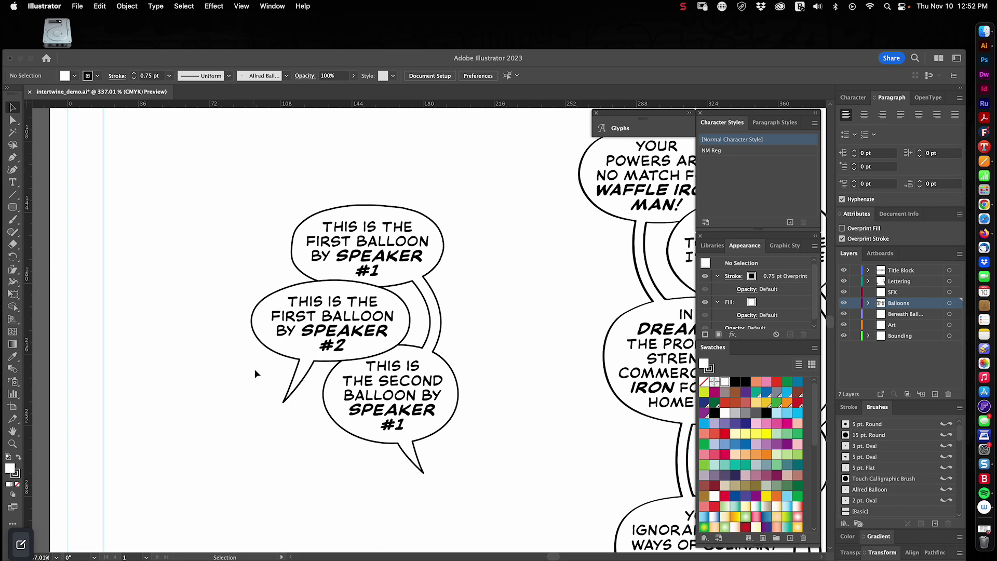
left_click(303, 389)
left_click(533, 409)
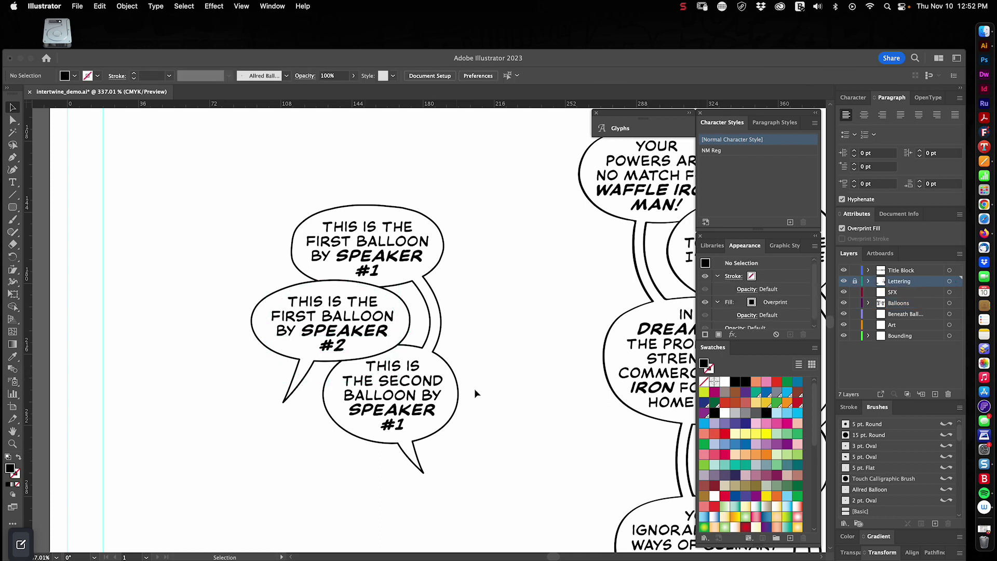
Step: Turn the three balloons' compound shape into an Intertwine object via Object > Intertwine > Make
left_click_drag(521, 314, 292, 423)
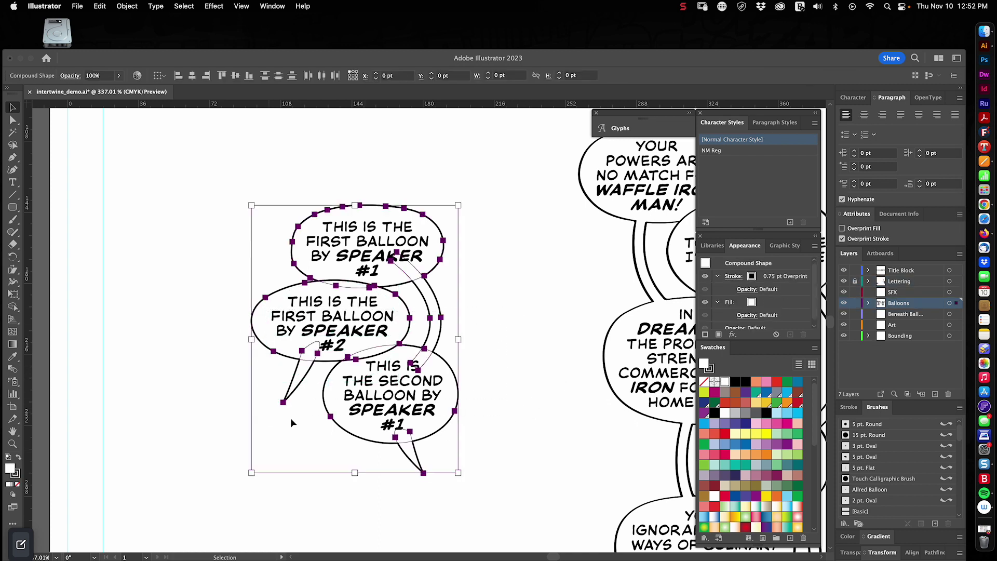
left_click(134, 7)
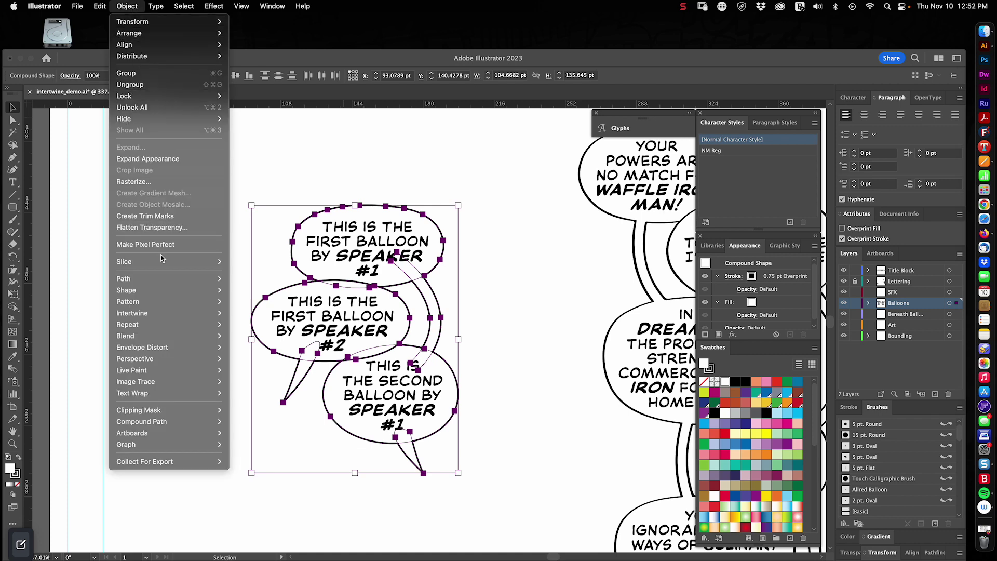
mouse_move(154, 317)
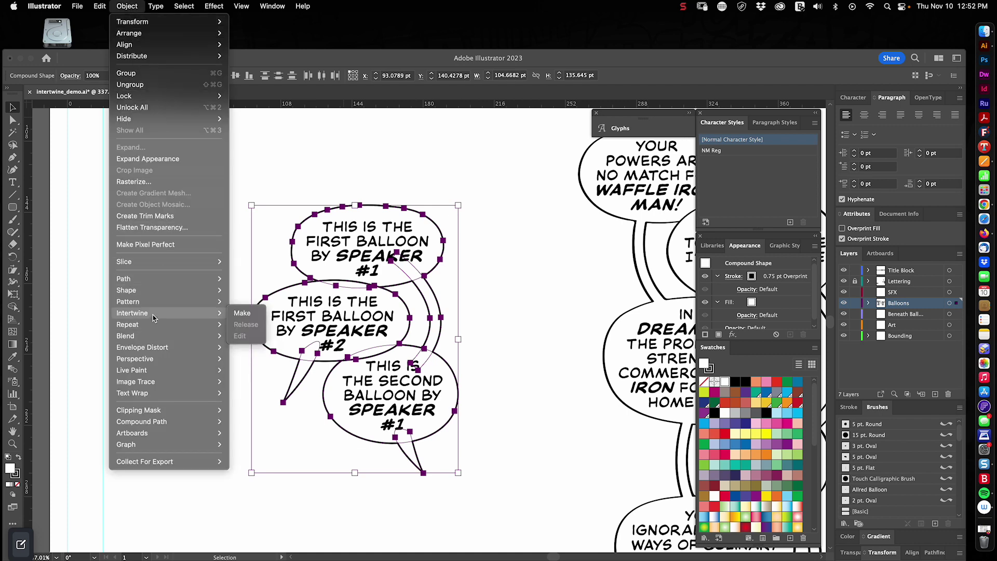
left_click(236, 317)
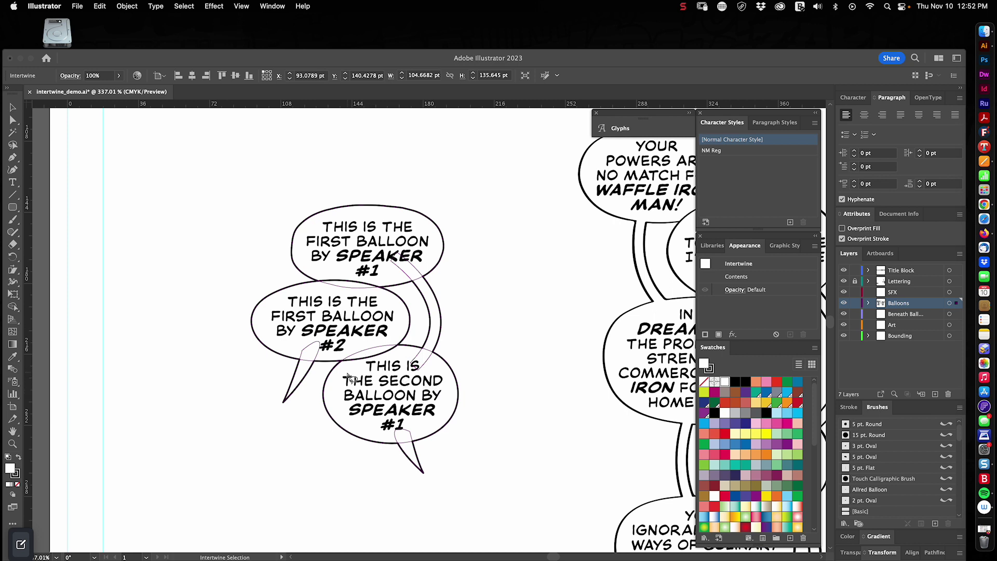
Step: Flip the overlap so the Speaker #1 connector weaves through the Speaker #2 balloon, then deselect
mouse_move(350, 376)
left_mouse_down()
mouse_move(392, 365)
mouse_move(420, 340)
mouse_move(400, 331)
mouse_move(346, 345)
mouse_move(332, 368)
mouse_move(358, 382)
left_mouse_up()
key("v")
left_click(513, 377)
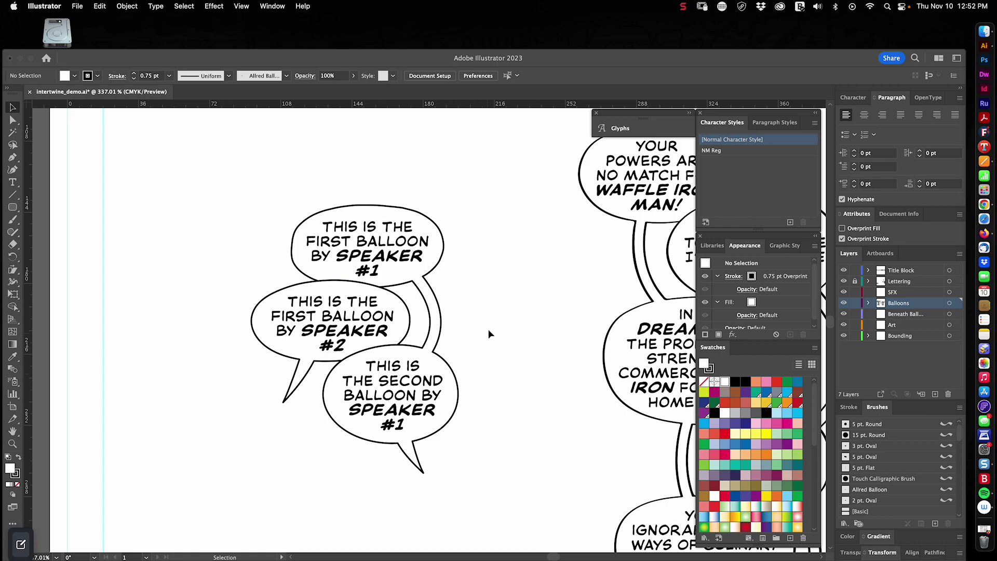
Step: Zoom and scroll to bring the waffle-iron balloon columns into view beside the intertwined trio
key("z")
scroll(503, 301, "up", 2)
scroll(463, 318, "down", 5)
scroll(462, 345, "up", 3)
scroll(463, 344, "up", 2)
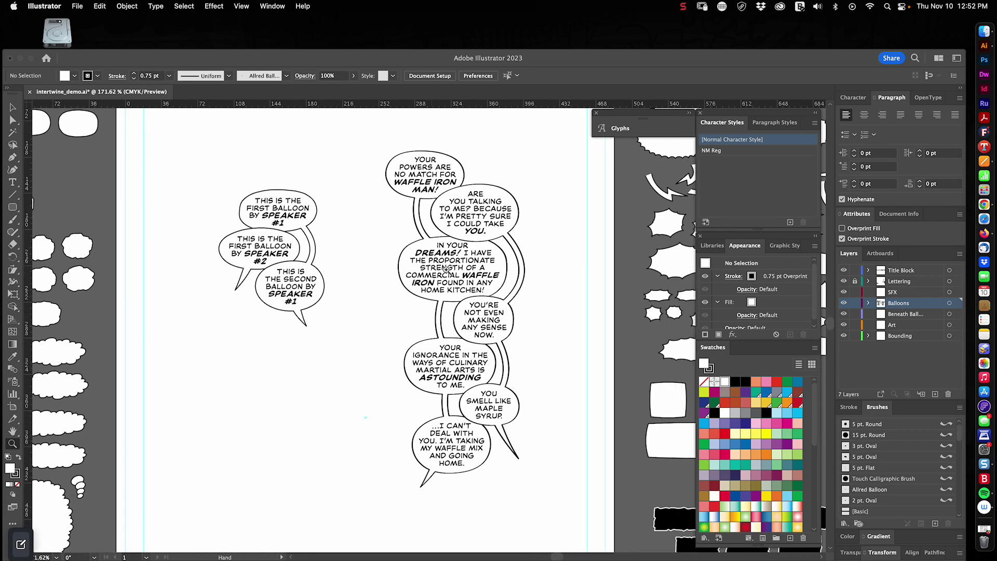
scroll(475, 254, "up", 2)
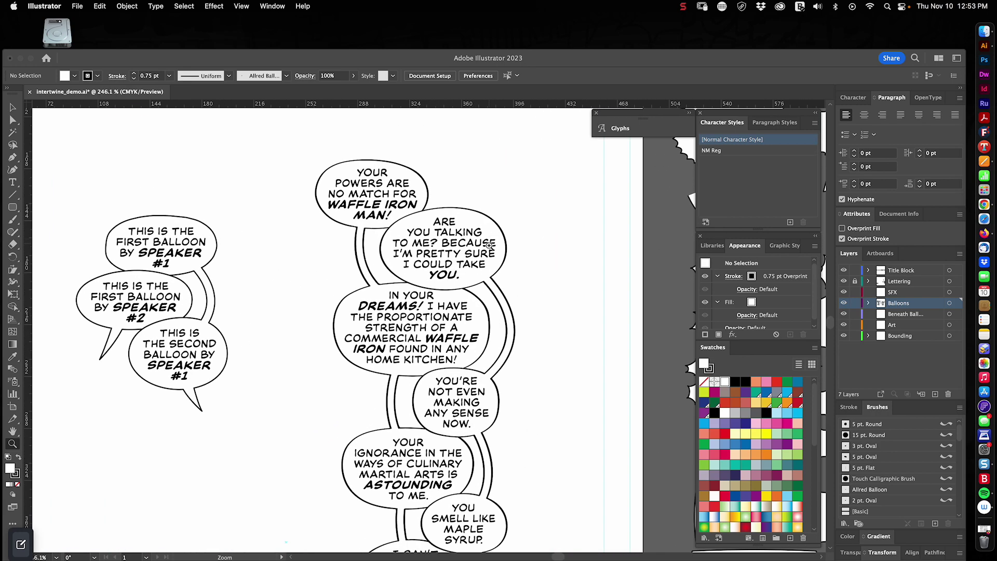
scroll(467, 278, "down", 2)
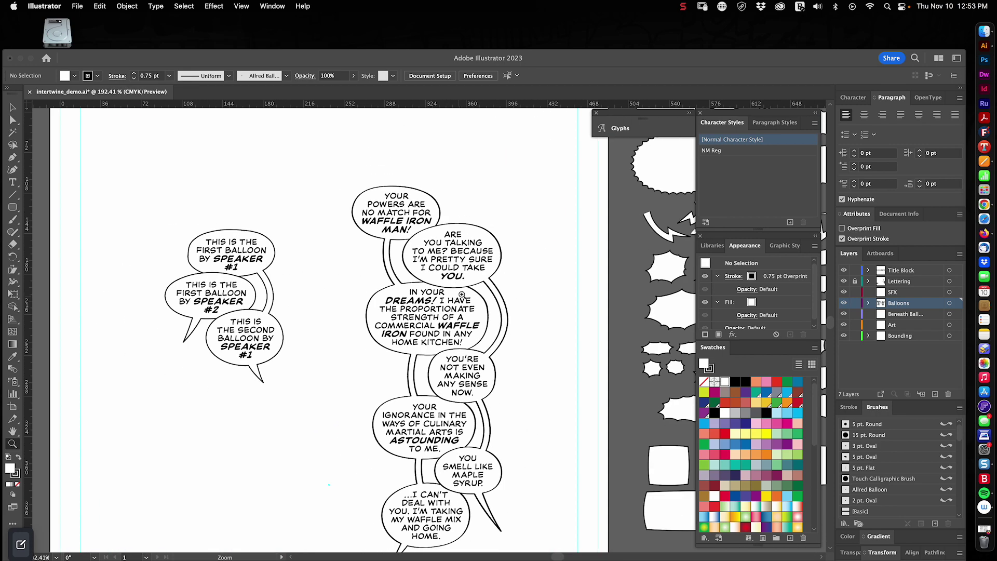
scroll(469, 296, "down", 2)
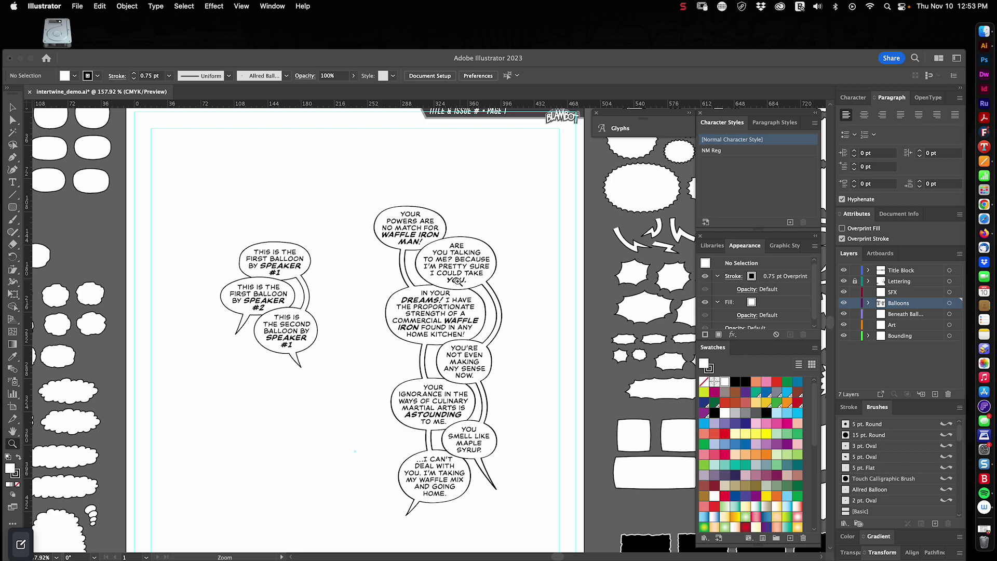
left_click(459, 278)
key("v")
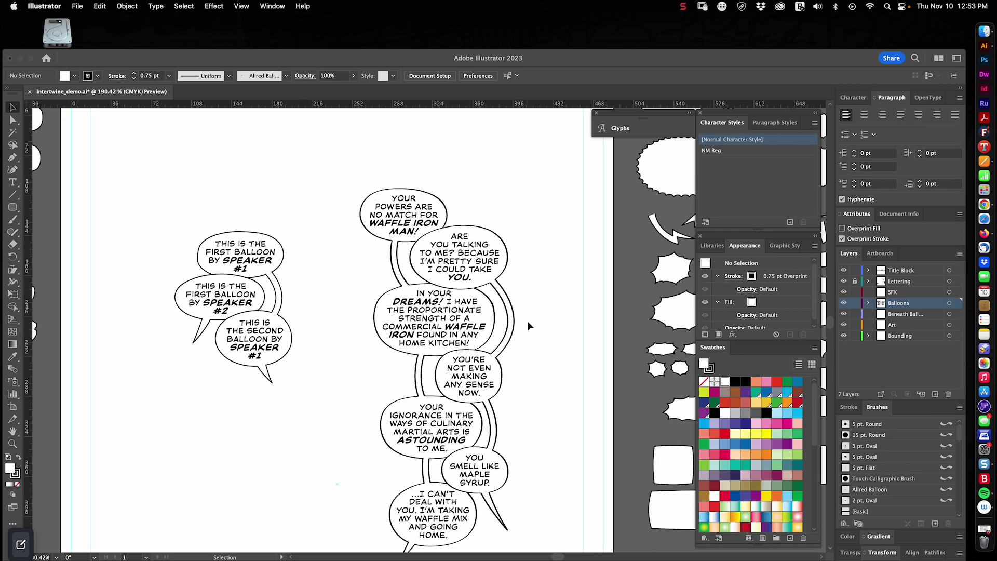
scroll(535, 312, "down", 2)
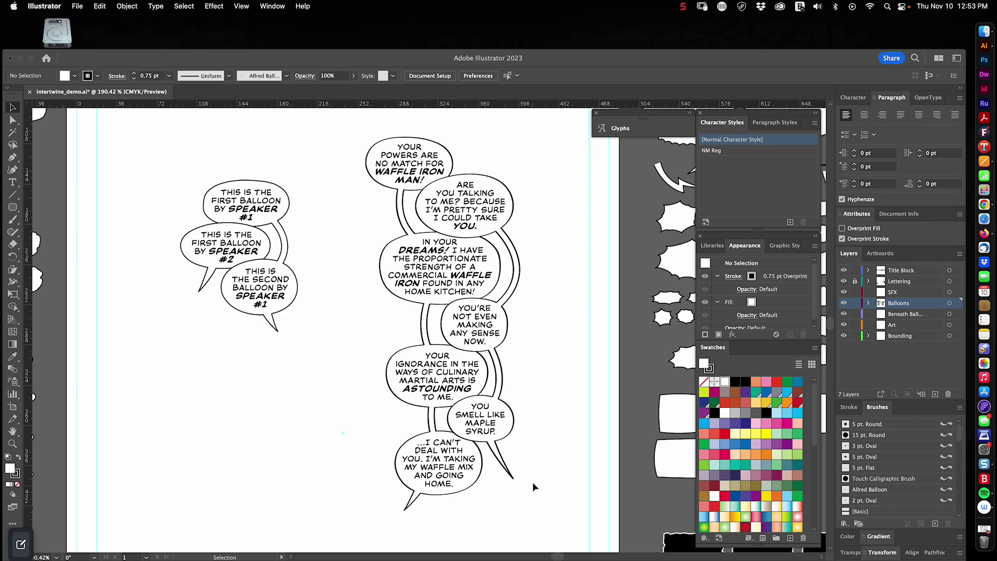
Step: Make both waffle-iron balloon columns into a single Intertwine object
left_click(510, 473)
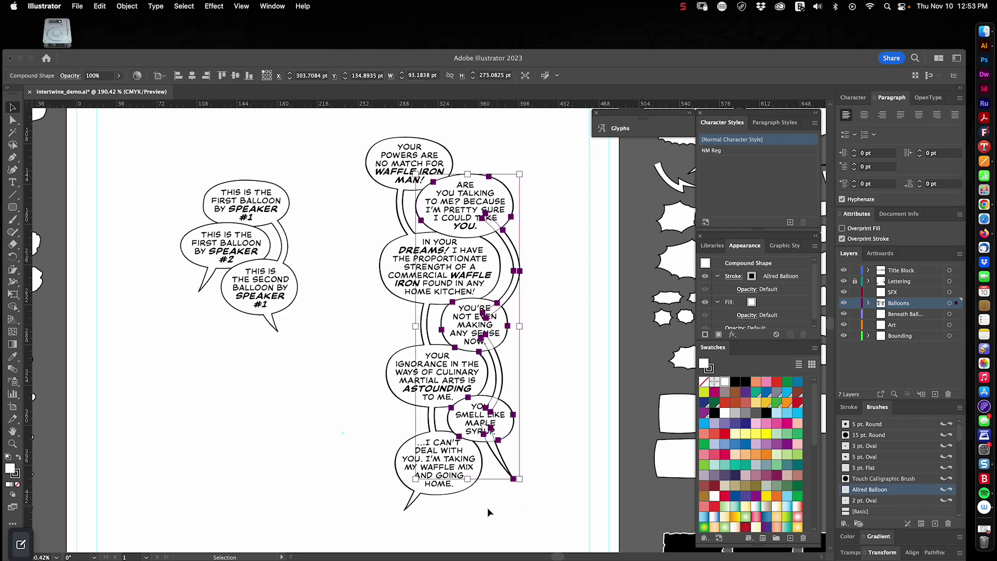
left_click(405, 508, "shift")
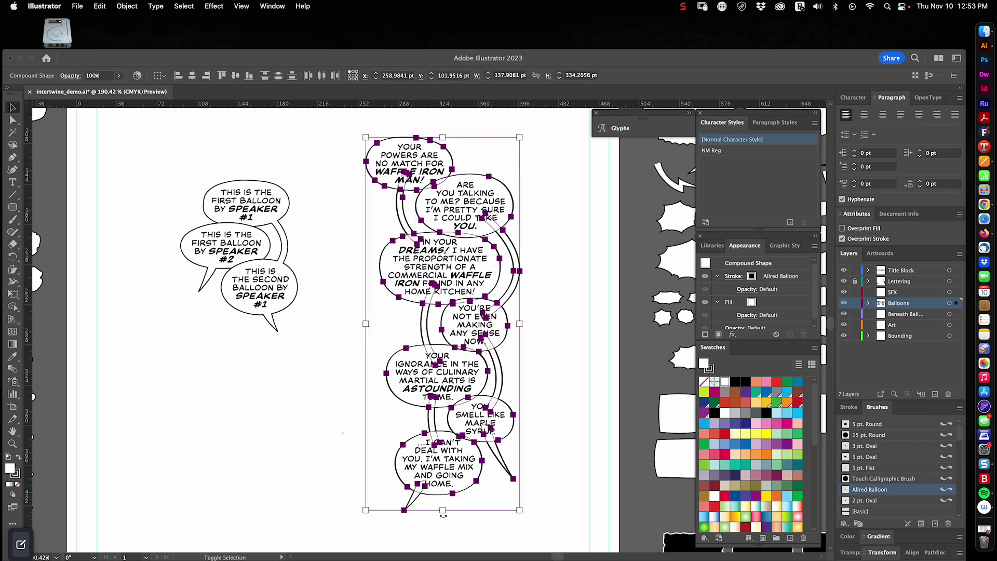
left_click(128, 6)
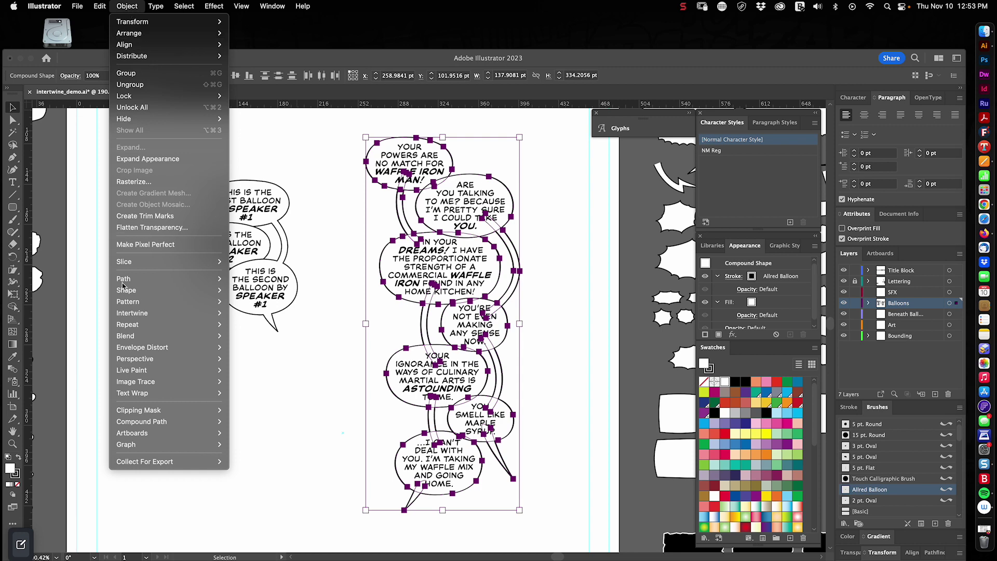
mouse_move(207, 313)
left_click(246, 319)
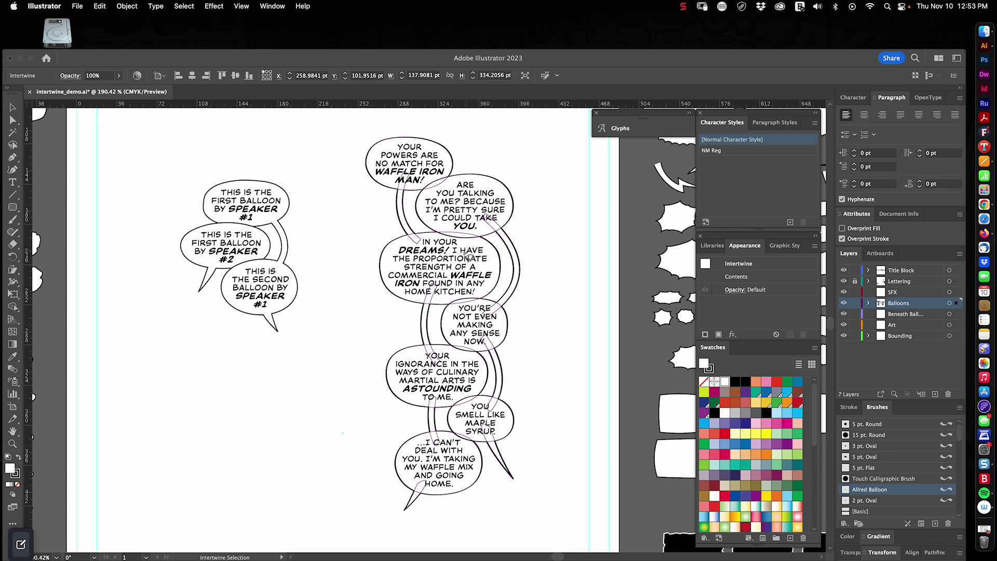
Step: Flip the stacking at the DREAMS!/YOU, YOUR IGNORANCE, and YOU SMELL/I CAN'T overlaps, then deselect
mouse_move(441, 249)
left_mouse_down()
mouse_move(494, 245)
mouse_move(486, 231)
mouse_move(446, 227)
mouse_move(440, 249)
left_mouse_up()
mouse_move(451, 357)
left_mouse_down()
mouse_move(487, 361)
mouse_move(477, 346)
mouse_move(450, 357)
left_mouse_up()
mouse_move(450, 429)
left_mouse_down()
mouse_move(470, 456)
mouse_move(489, 448)
mouse_move(451, 430)
left_mouse_up()
key("Escape")
left_click(609, 435)
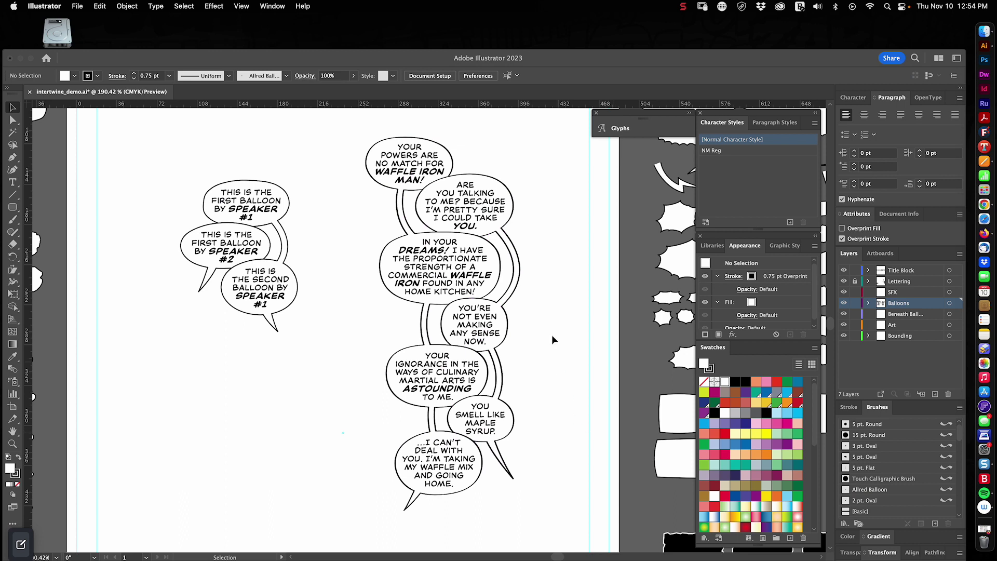